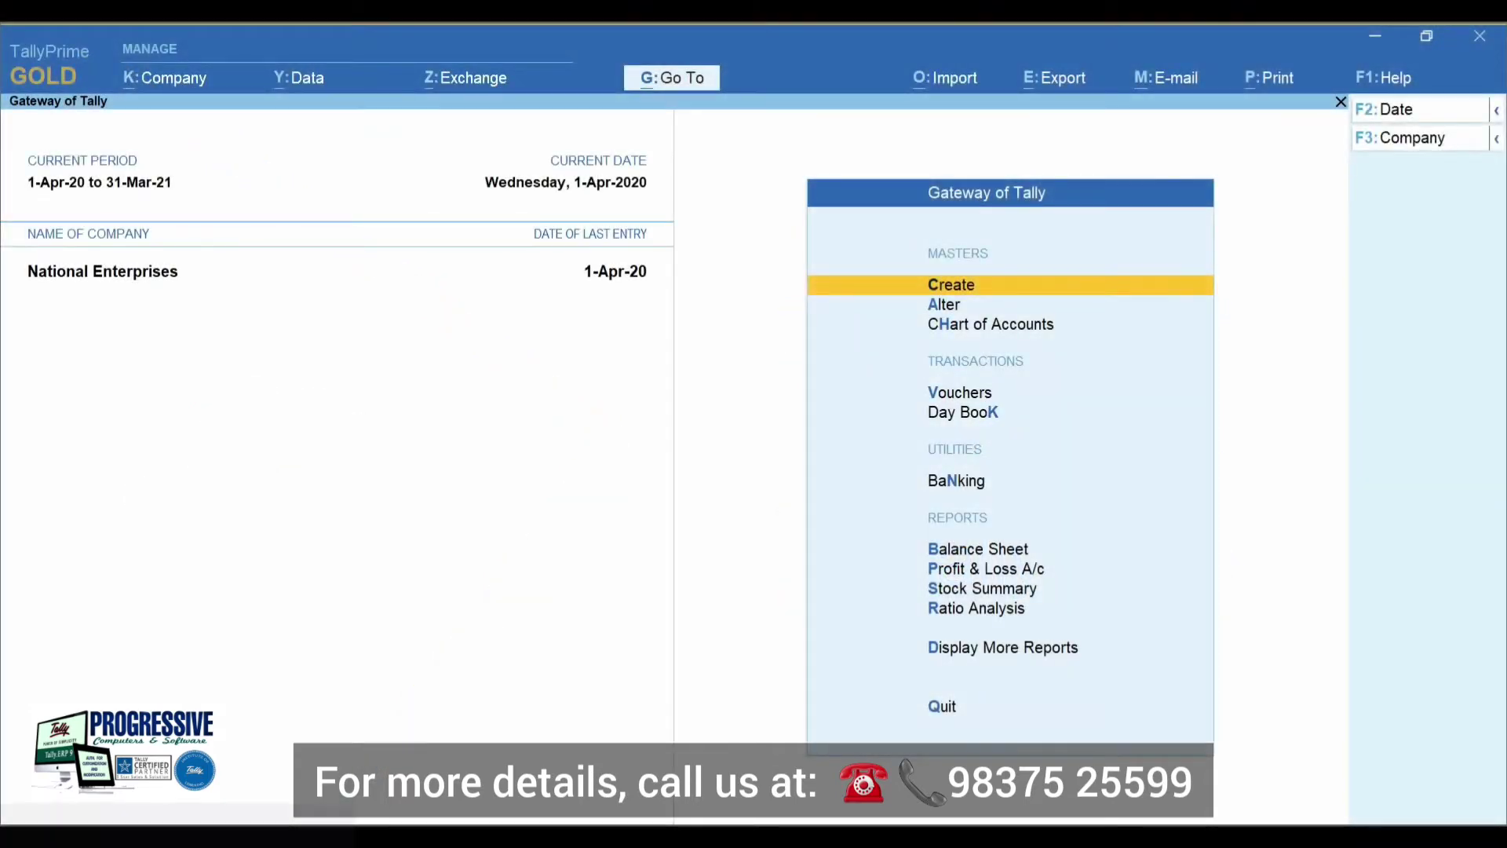
Bring up the Data Path Configuration list via the Data menu (Alt+Y) > Data Path
{"action": "key", "text": "alt+y"}
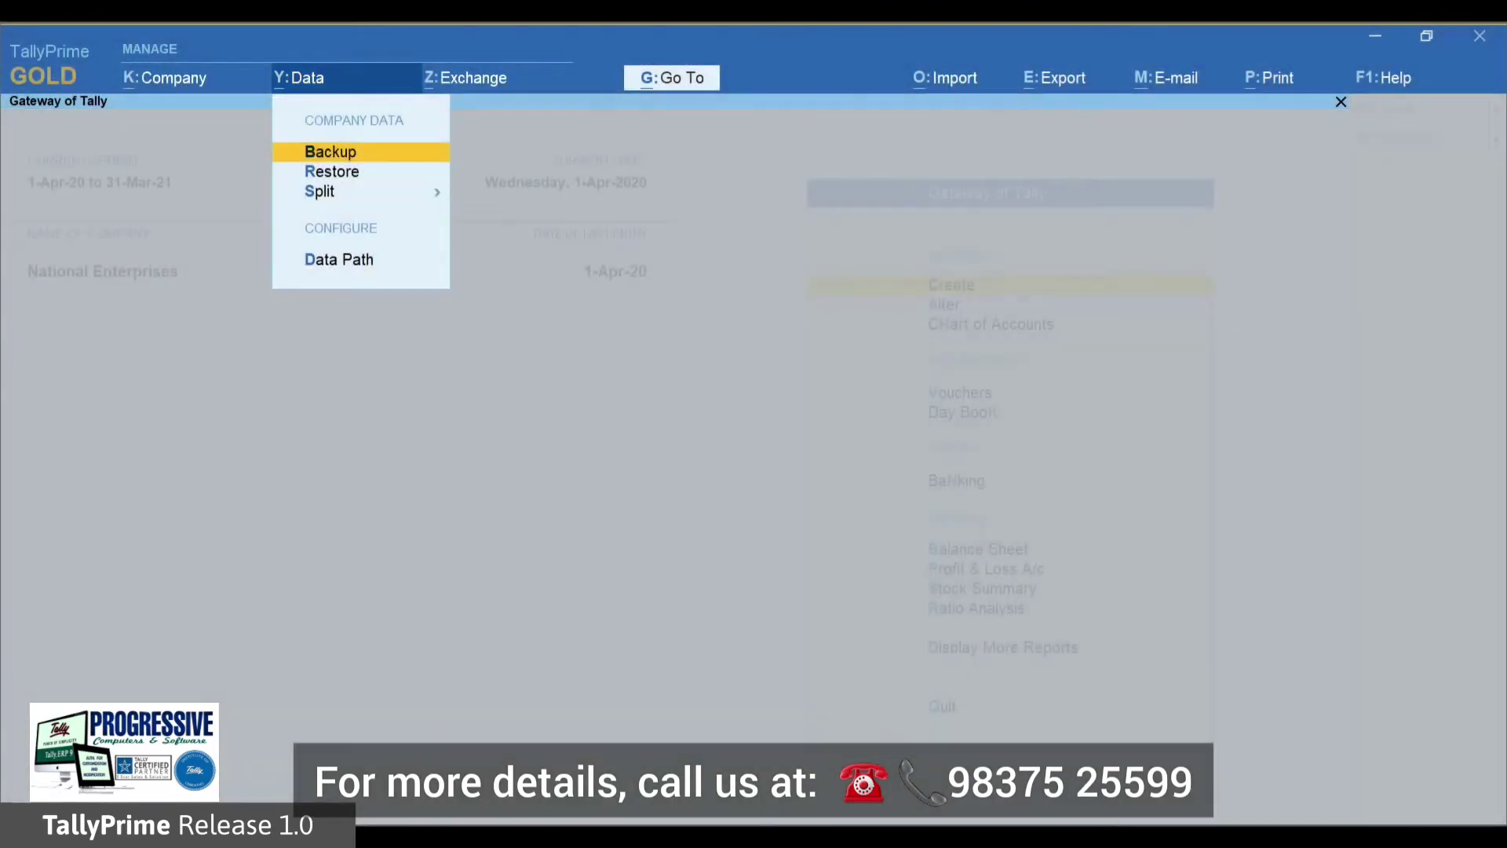
{"action": "key", "text": "Down"}
{"action": "key", "text": "Down"}
{"action": "key", "text": "Down"}
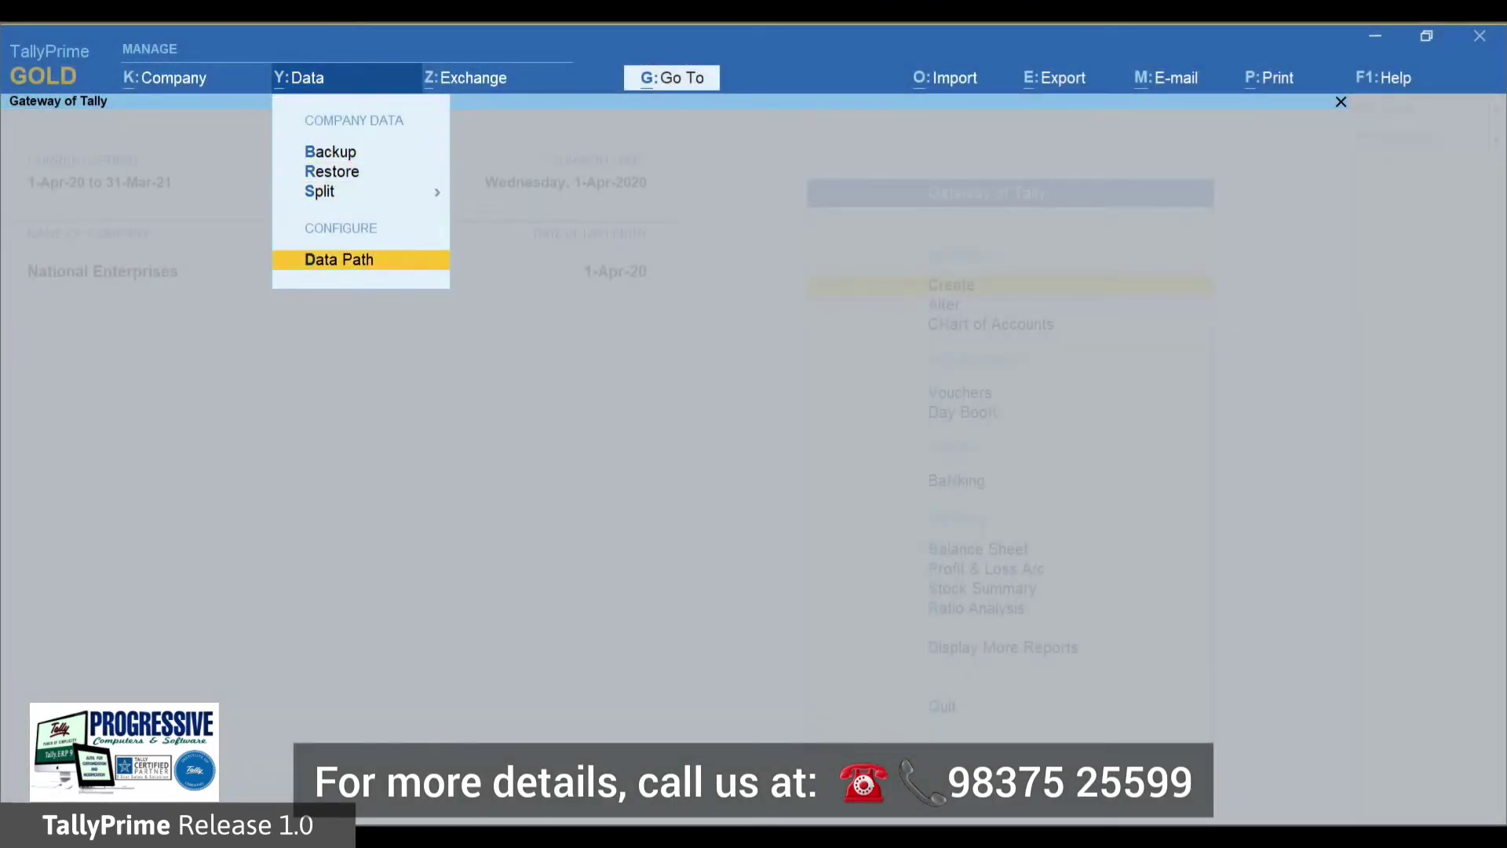
{"action": "key", "text": "Return"}
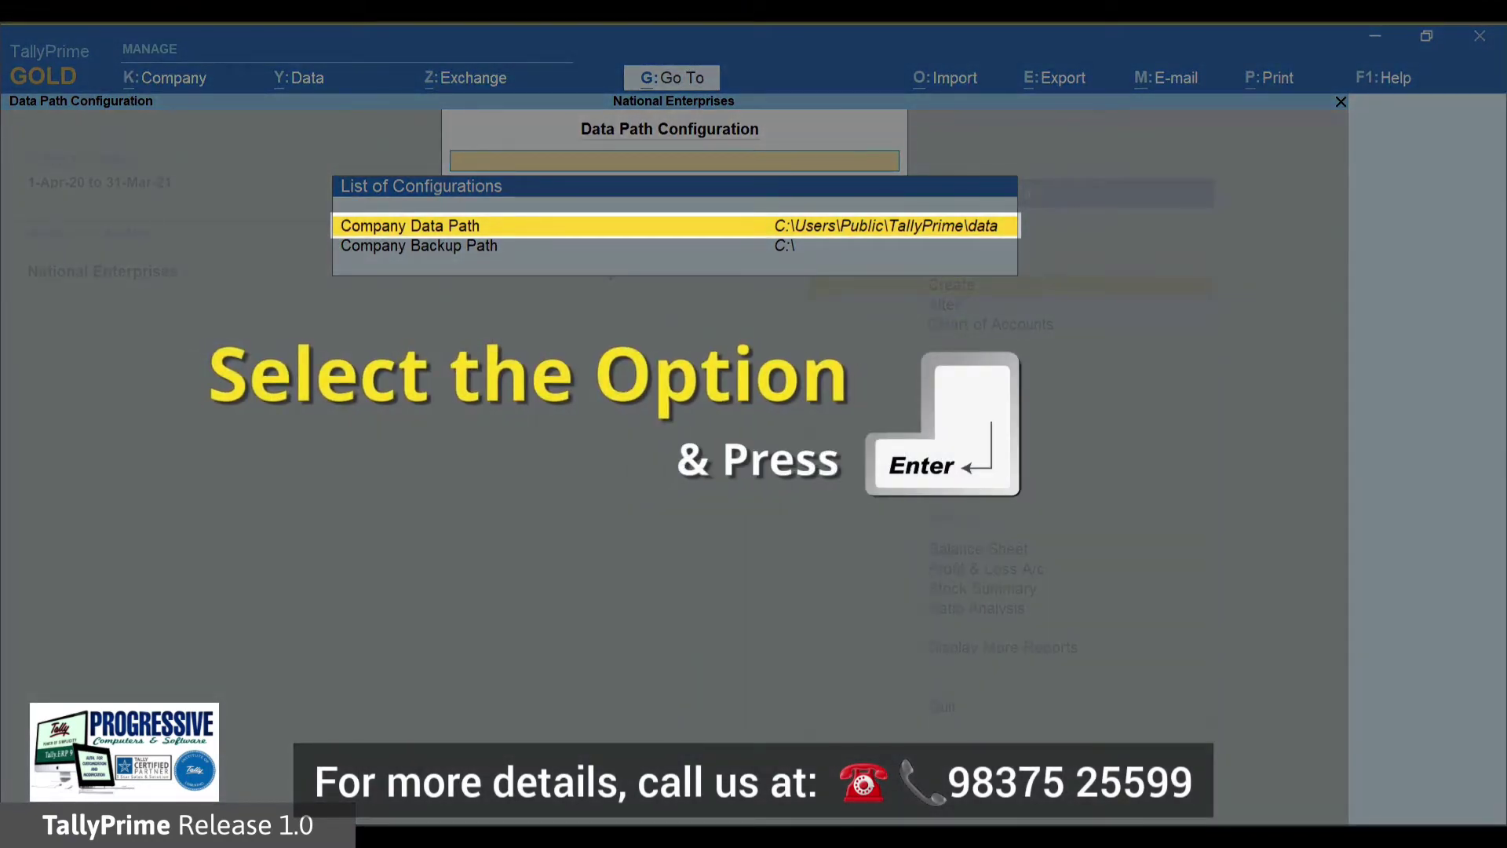
Point the company data path at the Data folder on drive D:\, replacing C:\Users\Public\TallyPrime\data
{"action": "key", "text": "Return"}
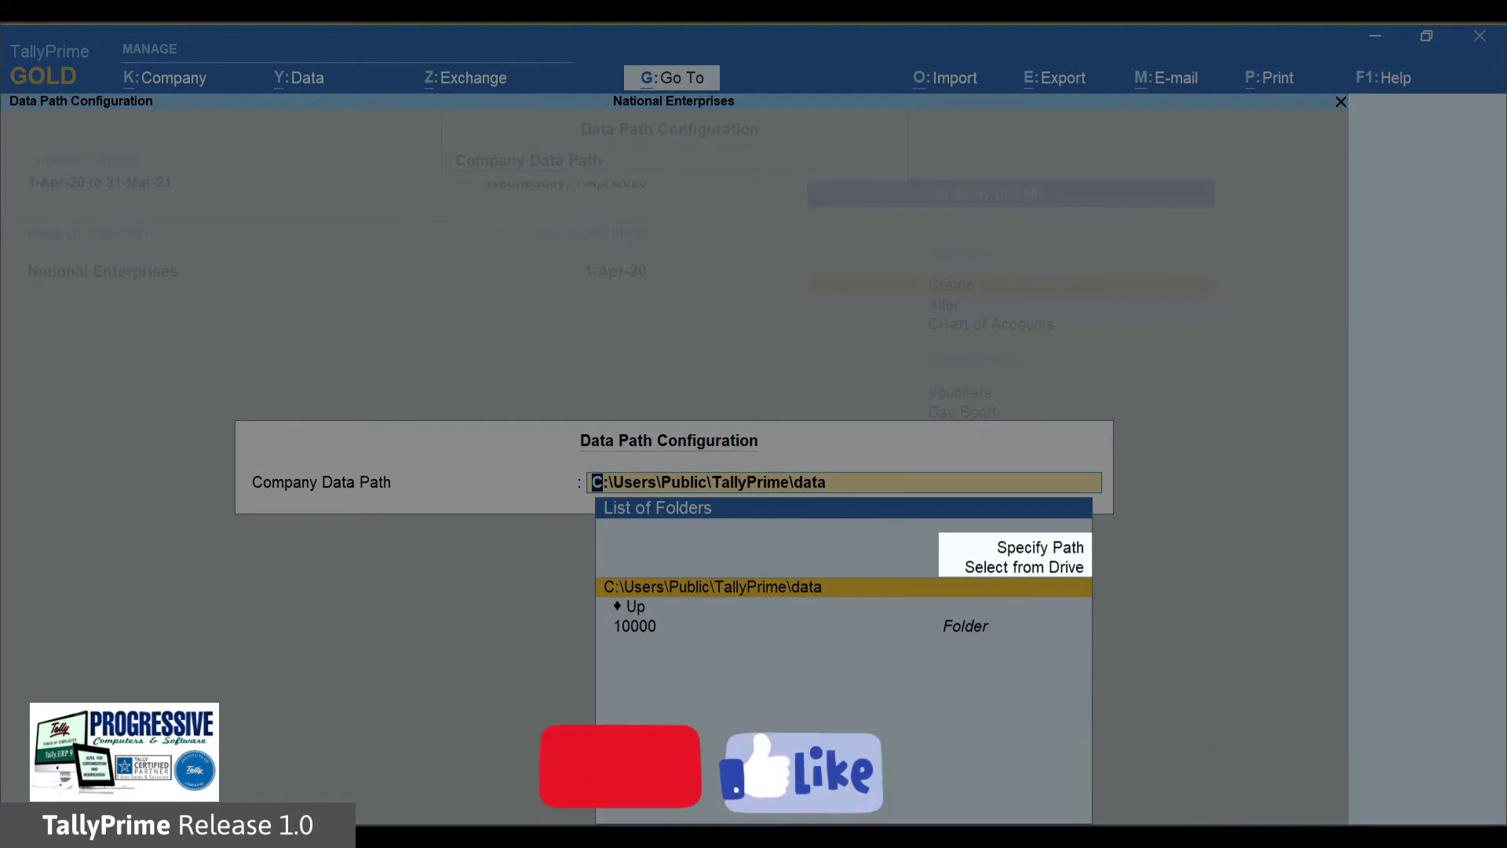
{"action": "key", "text": "Up"}
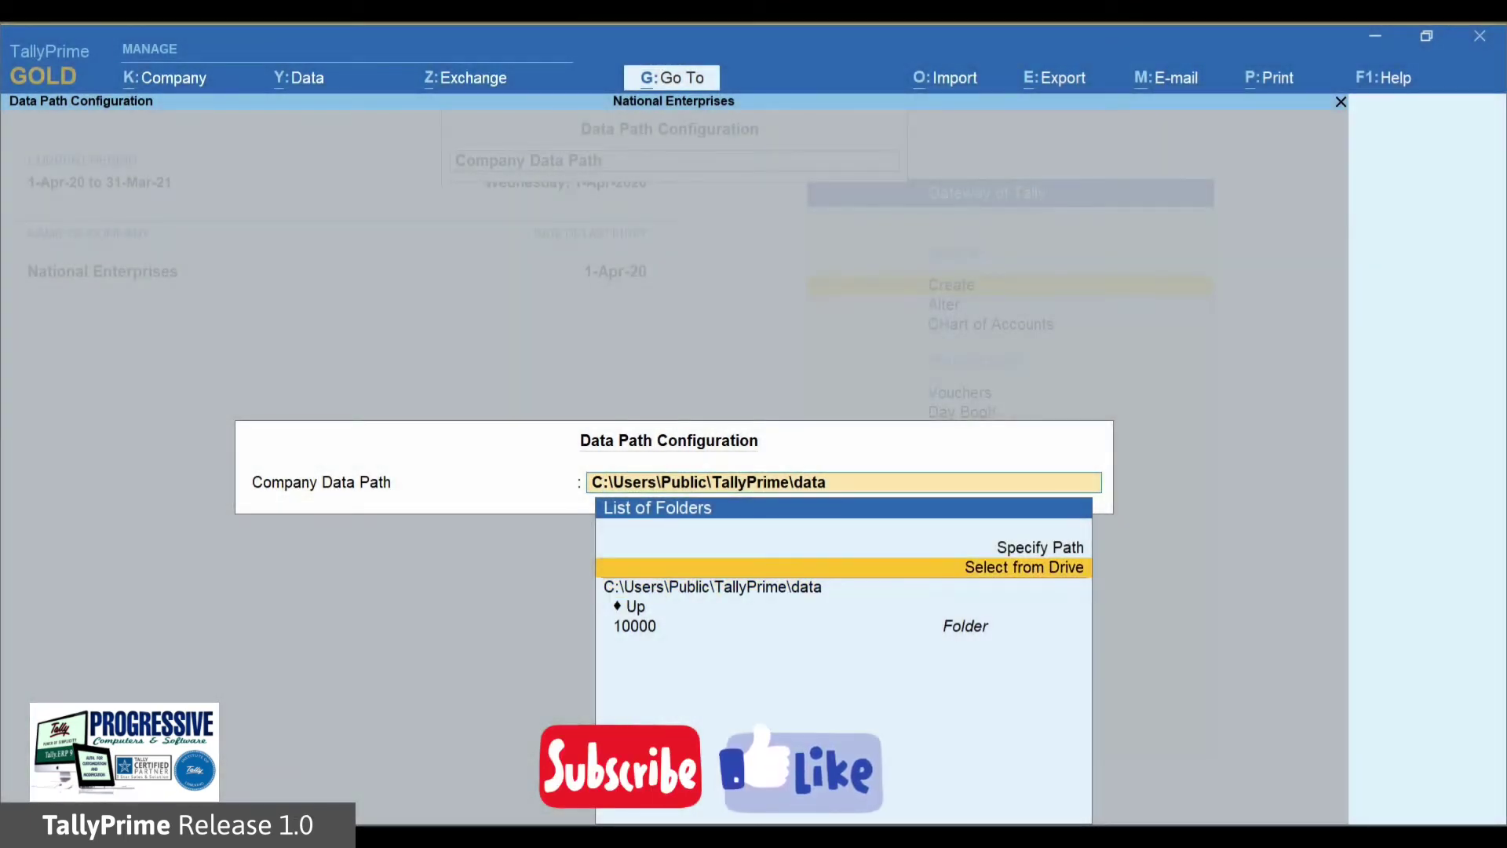
{"action": "key", "text": "Return"}
{"action": "key", "text": "Down"}
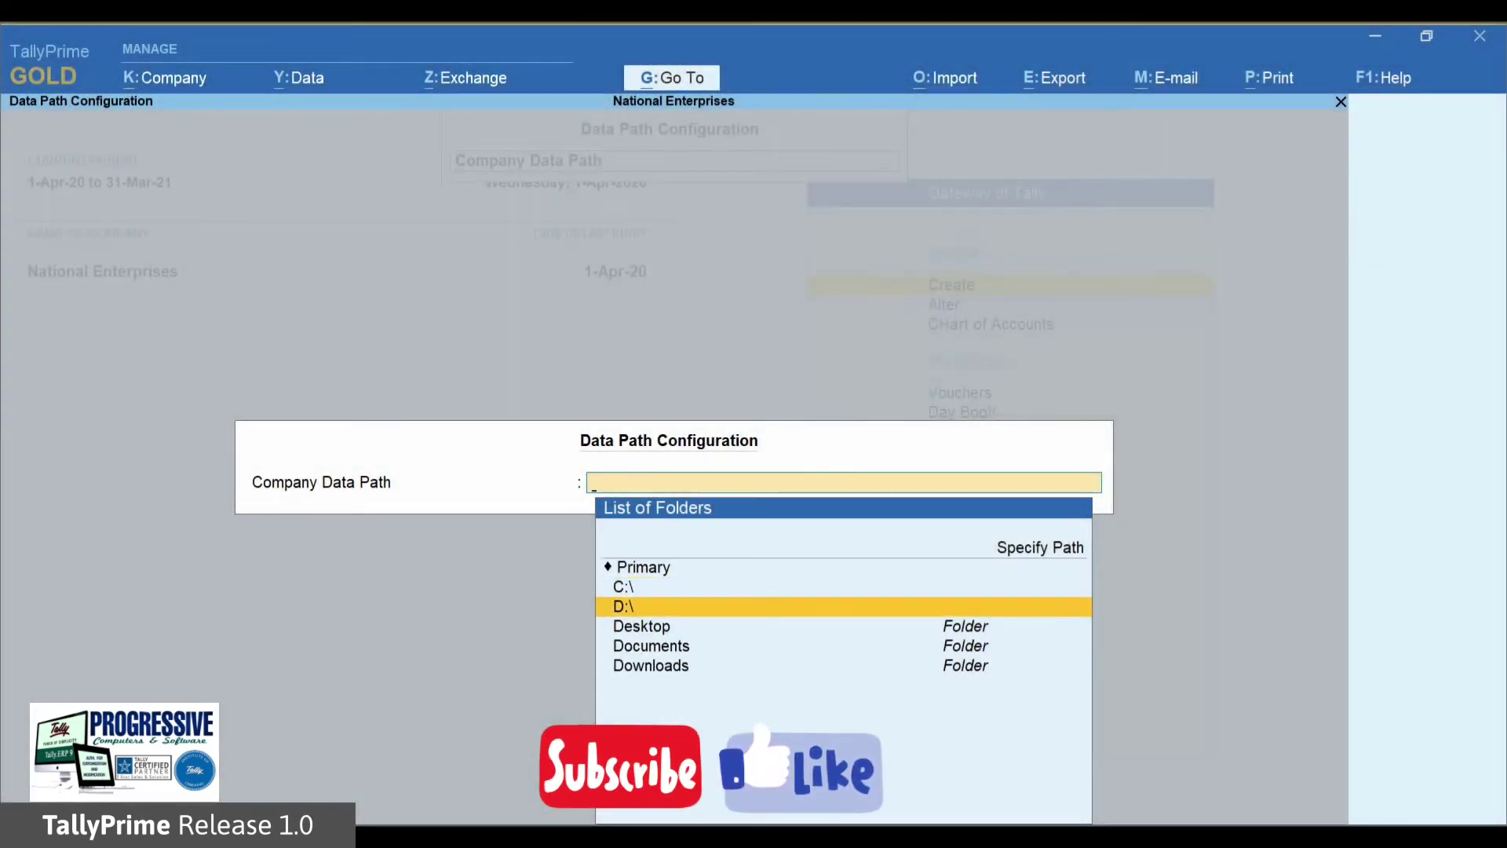
{"action": "key", "text": "Return"}
{"action": "key", "text": "Down"}
{"action": "key", "text": "Down"}
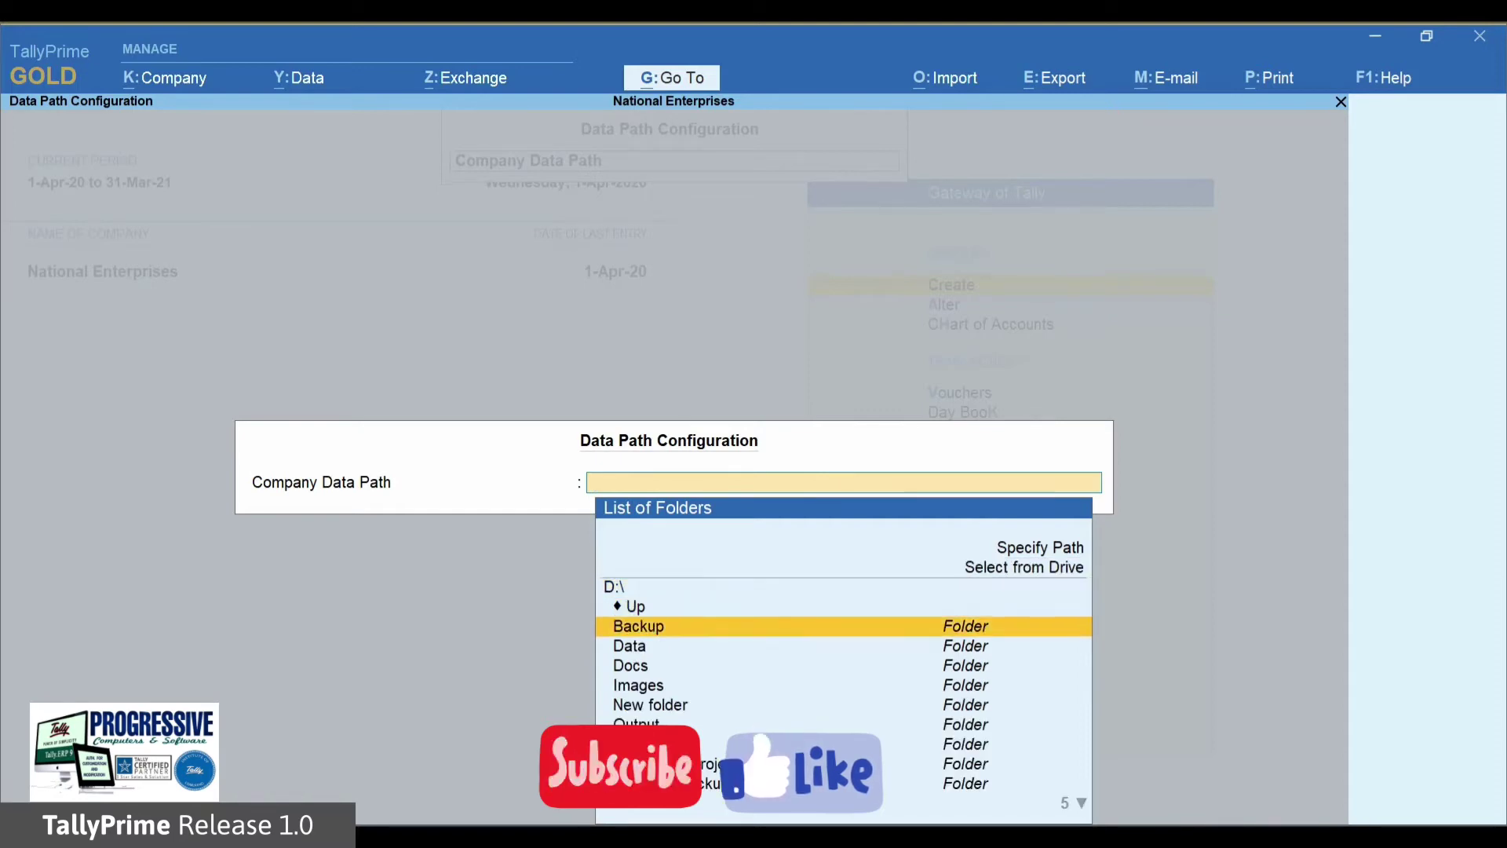
{"action": "key", "text": "Down"}
{"action": "key", "text": "Return"}
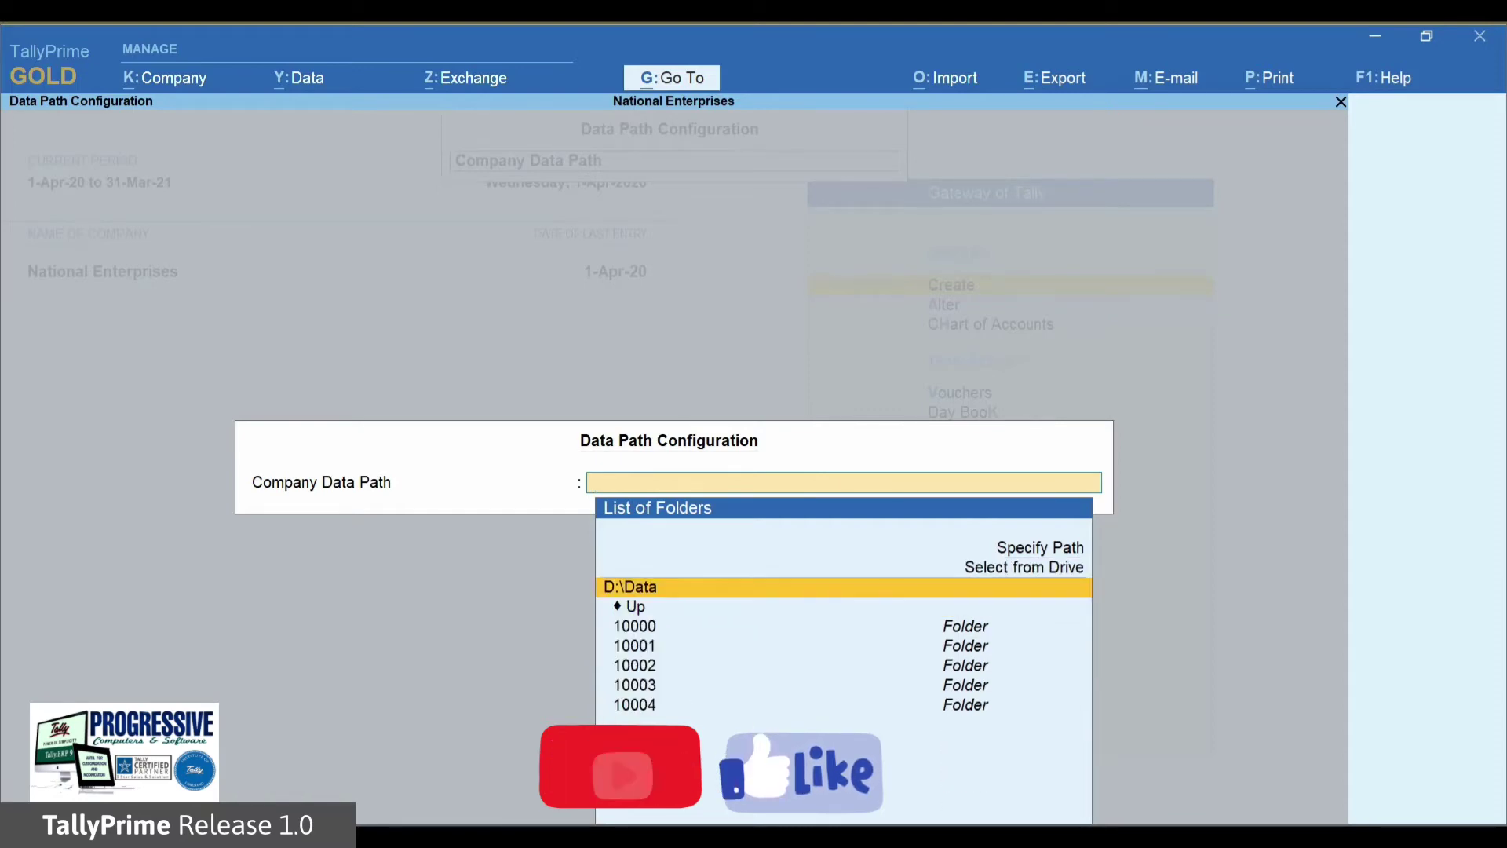
{"action": "key", "text": "Return"}
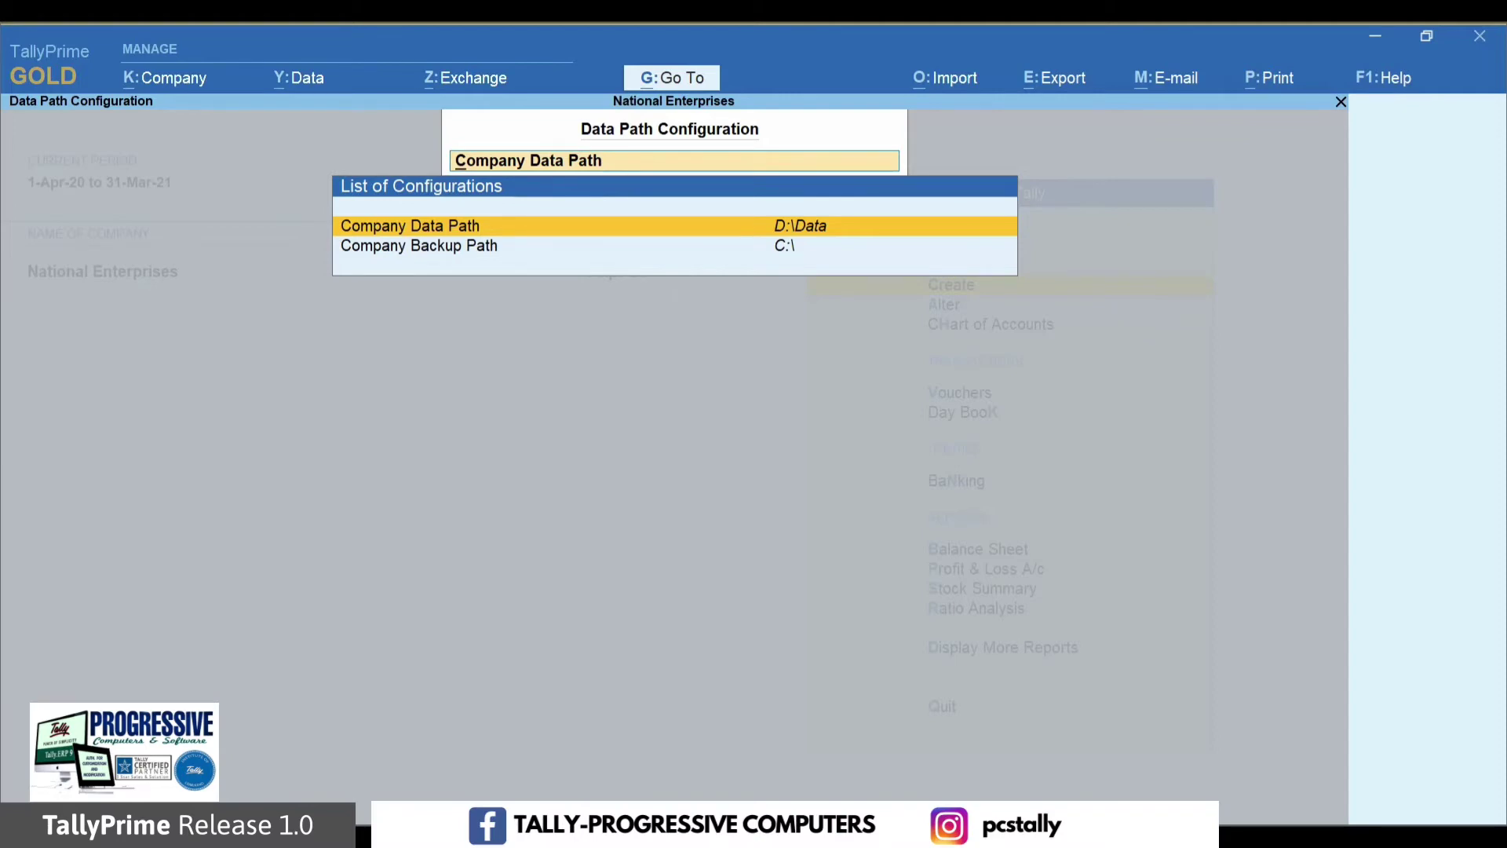
Close Data Path Configuration and start Create Company from the Alt+K company list
{"action": "key", "text": "Escape"}
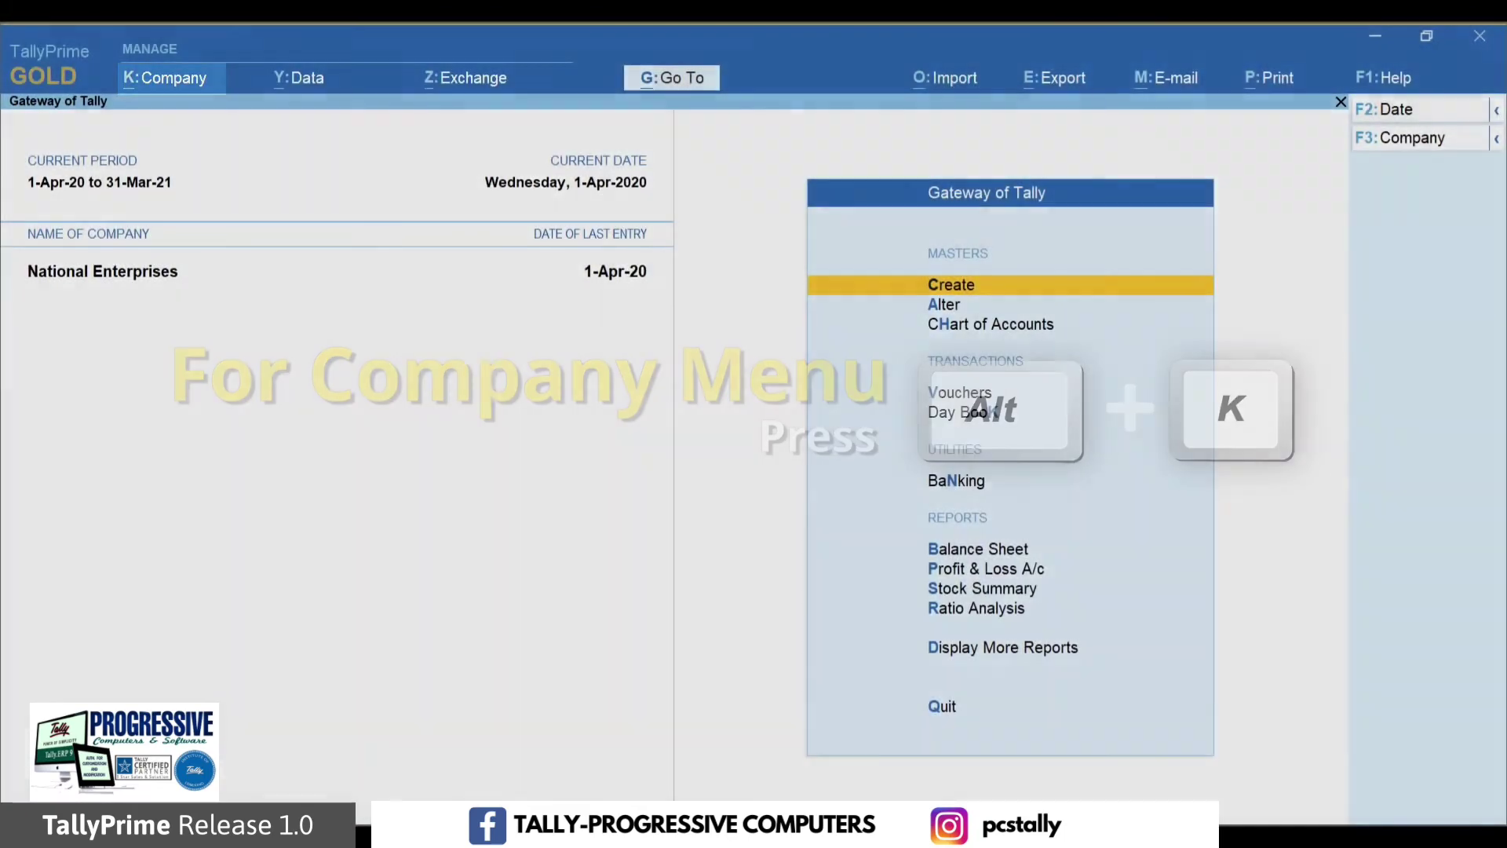
{"action": "key", "text": "alt"}
{"action": "key", "text": "alt+k"}
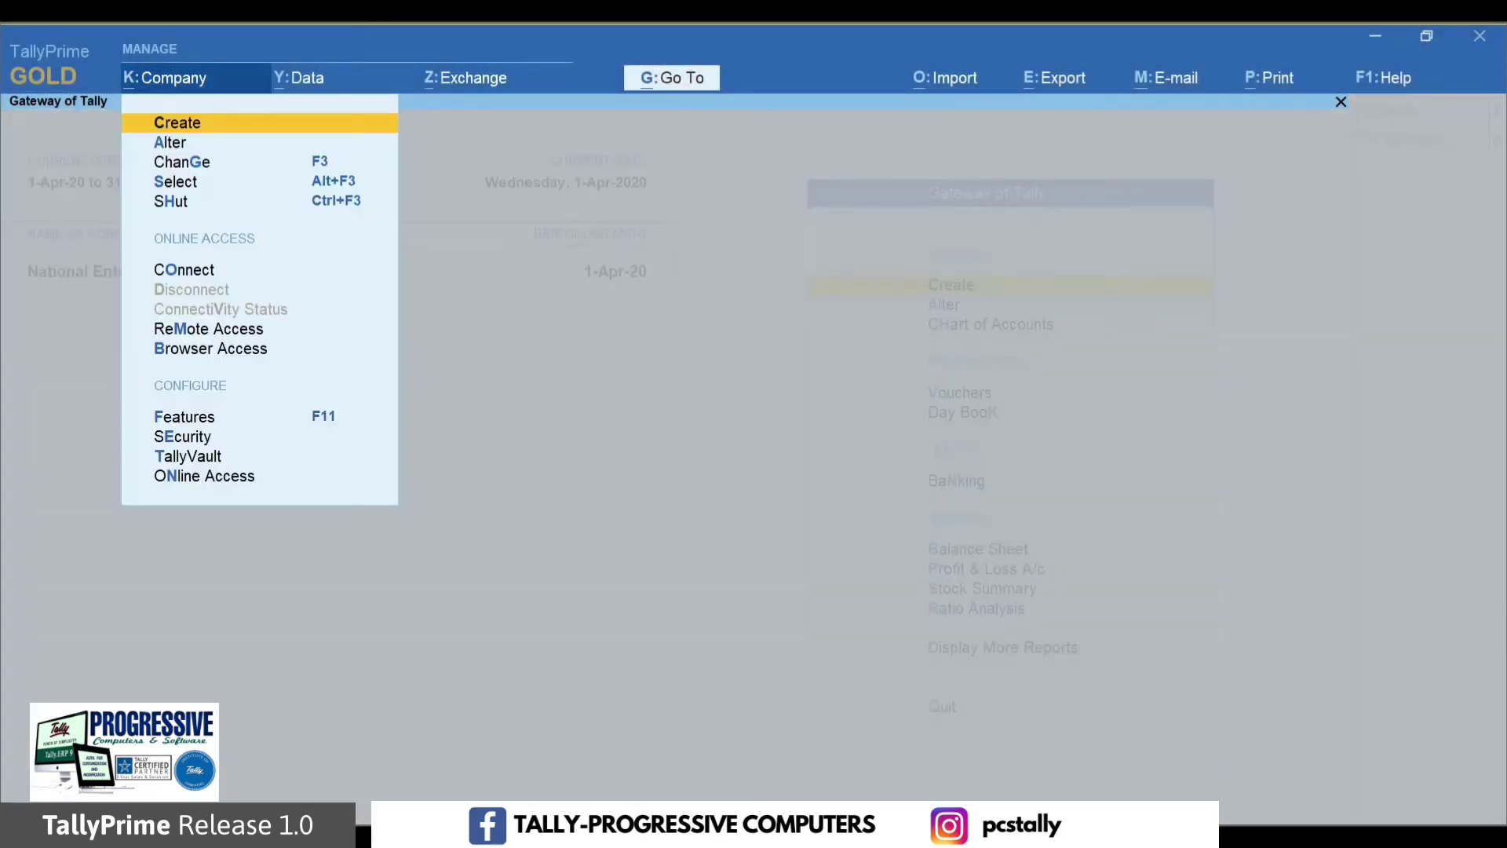
{"action": "key", "text": "Down"}
{"action": "key", "text": "Down"}
{"action": "key", "text": "Down"}
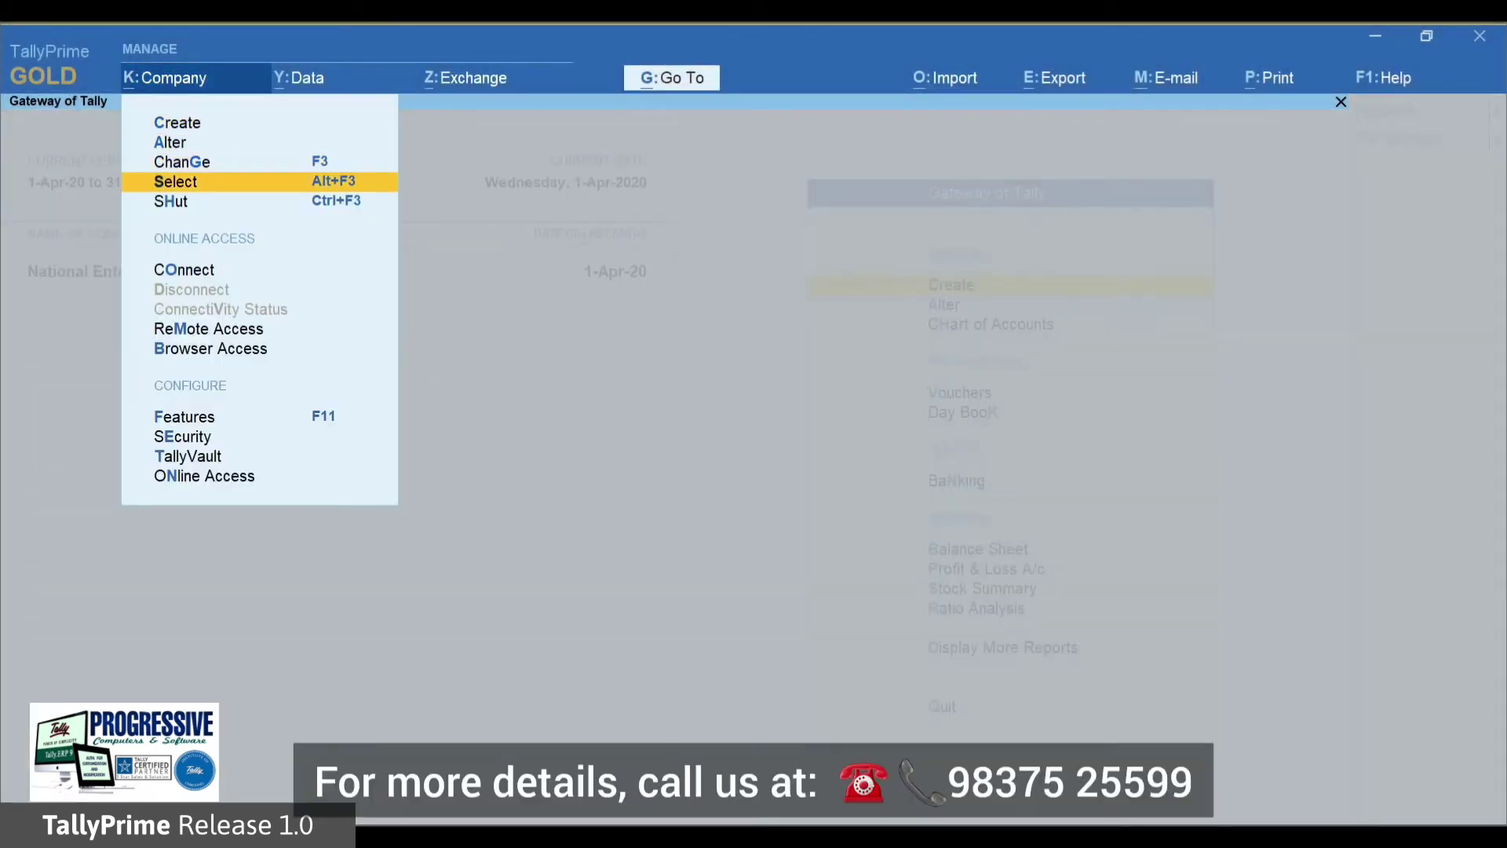
{"action": "key", "text": "Return"}
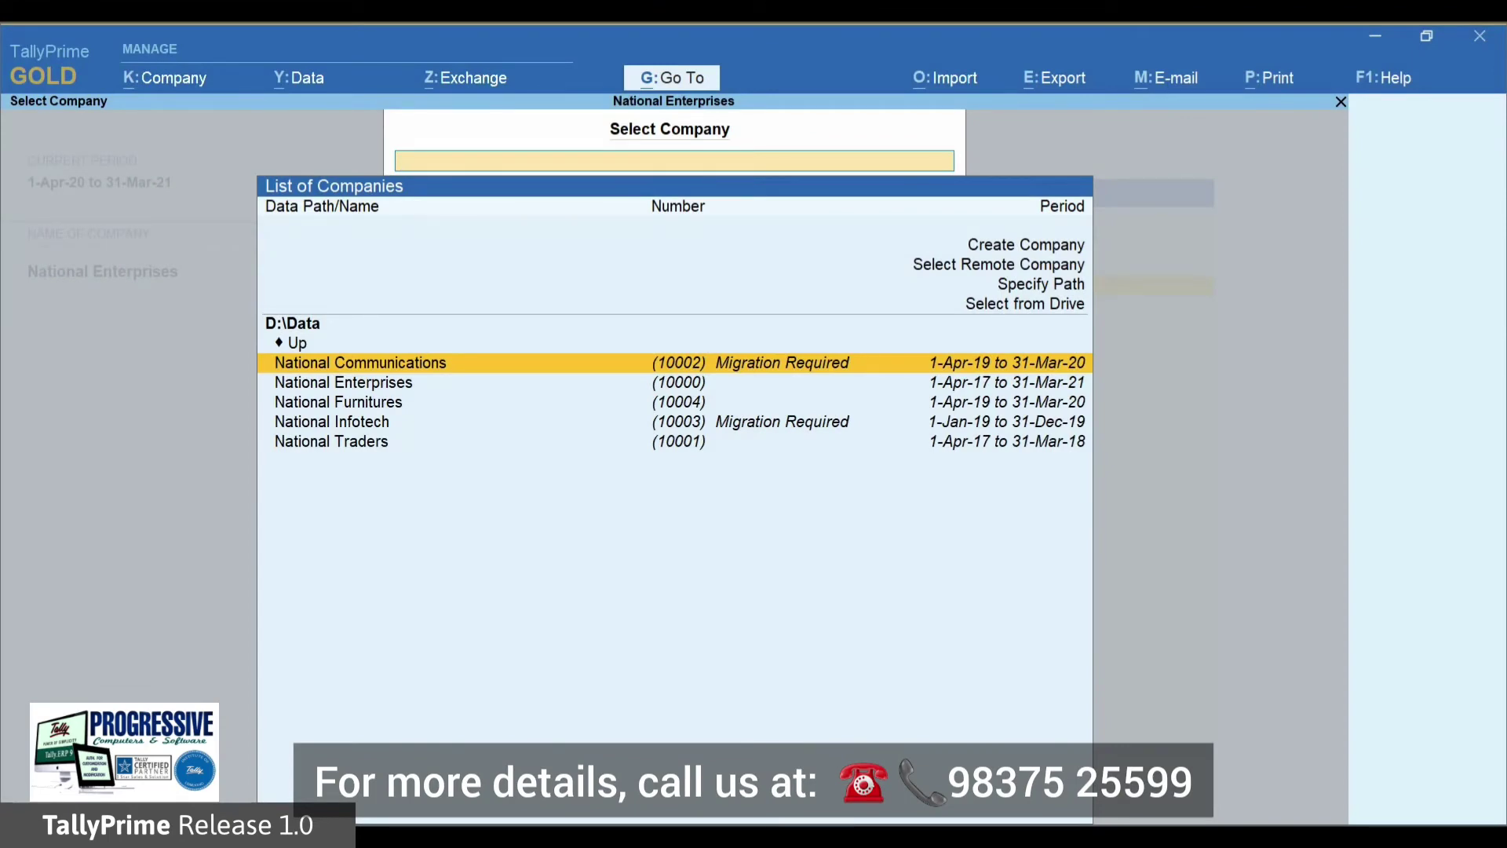
{"action": "key", "text": "Up"}
{"action": "key", "text": "Up"}
{"action": "key", "text": "Up"}
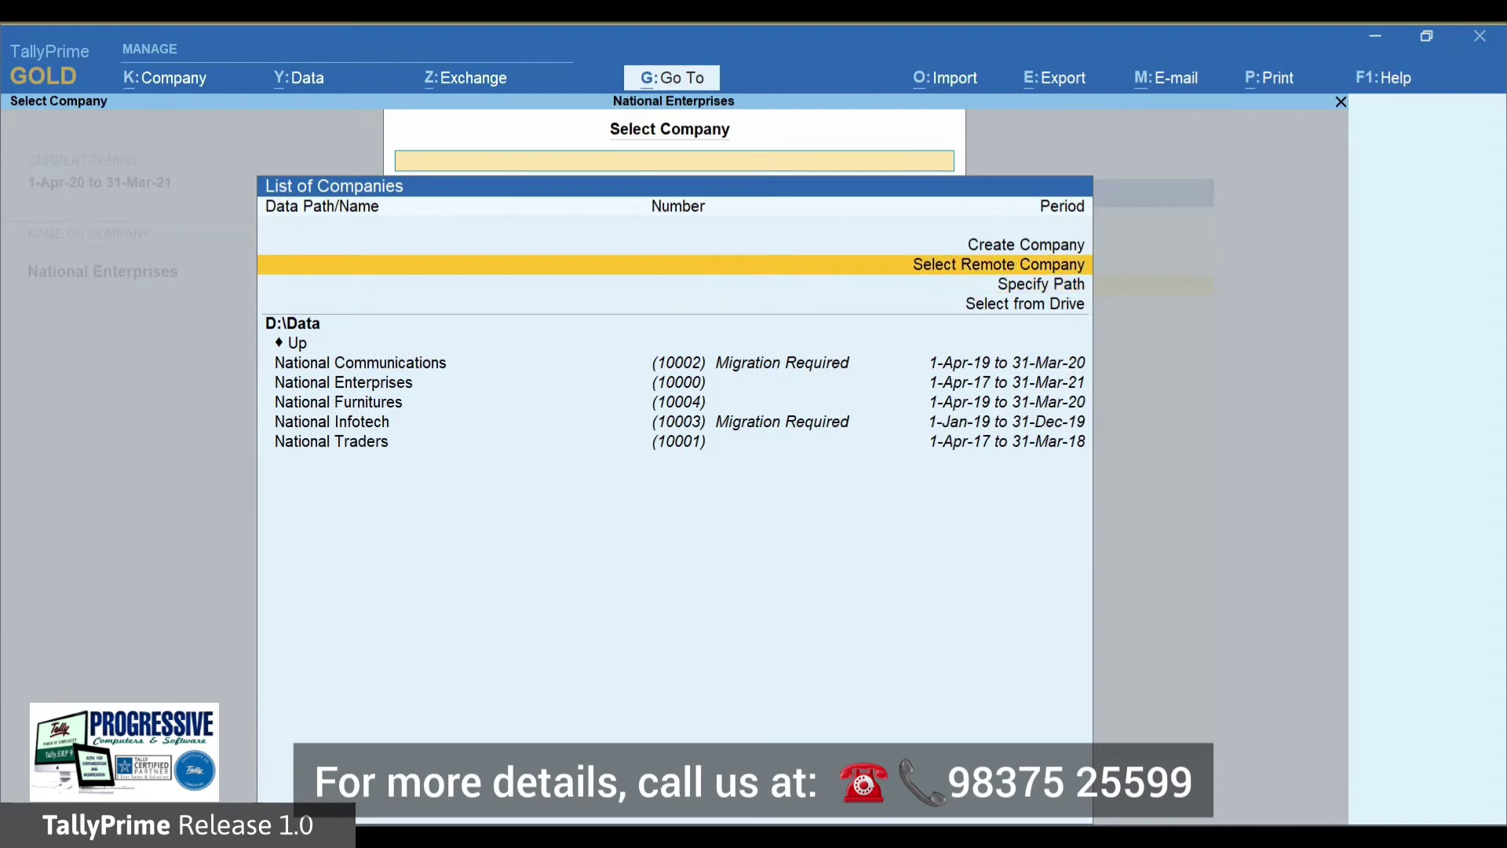
{"action": "key", "text": "Up"}
{"action": "key", "text": "Up"}
{"action": "key", "text": "Return"}
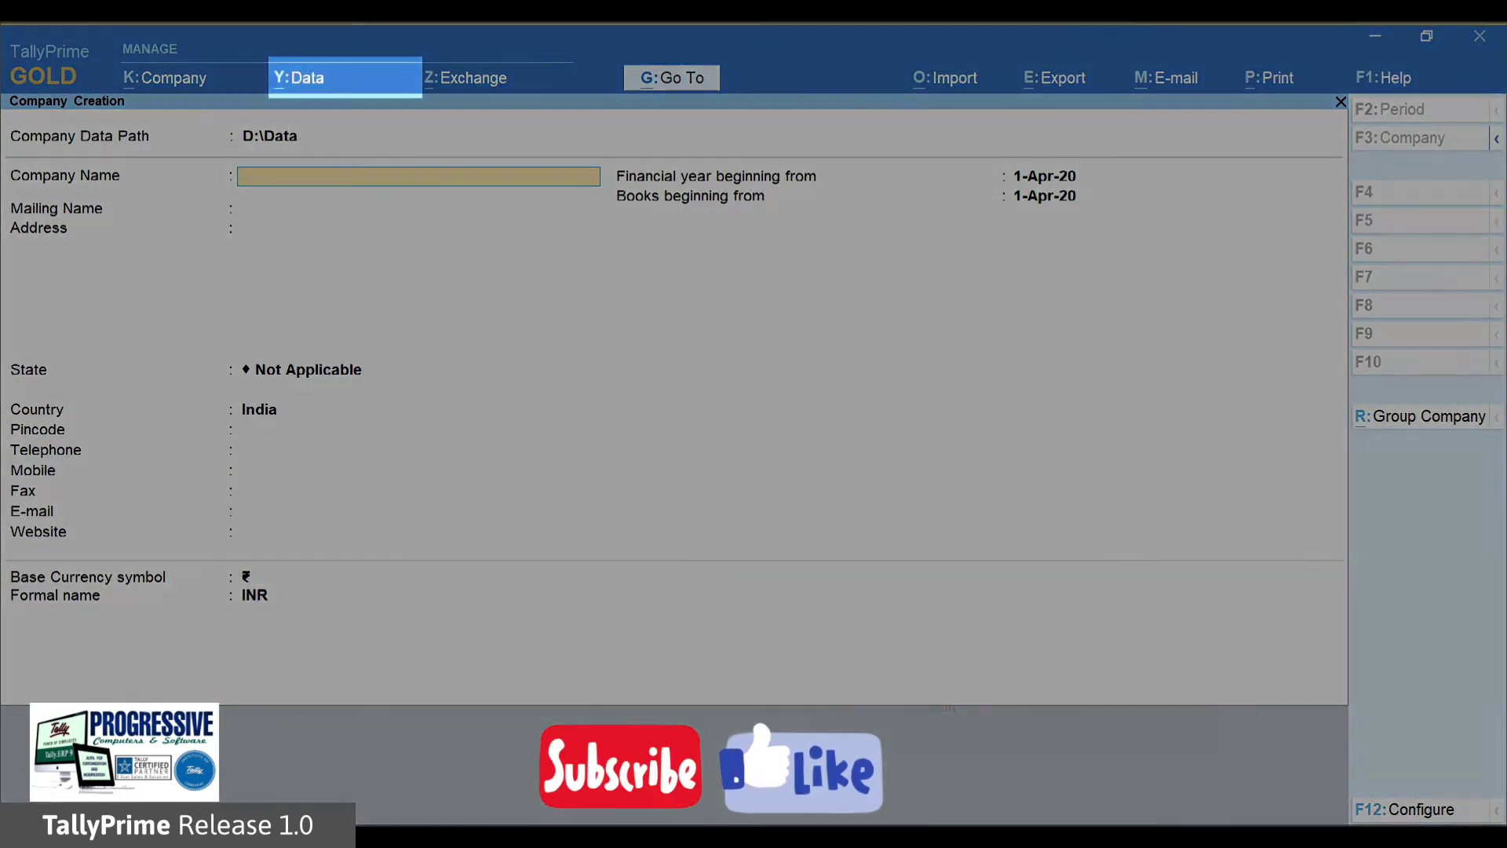
Return to the Data Path Configuration list from the Data menu
{"action": "key", "text": "alt+y"}
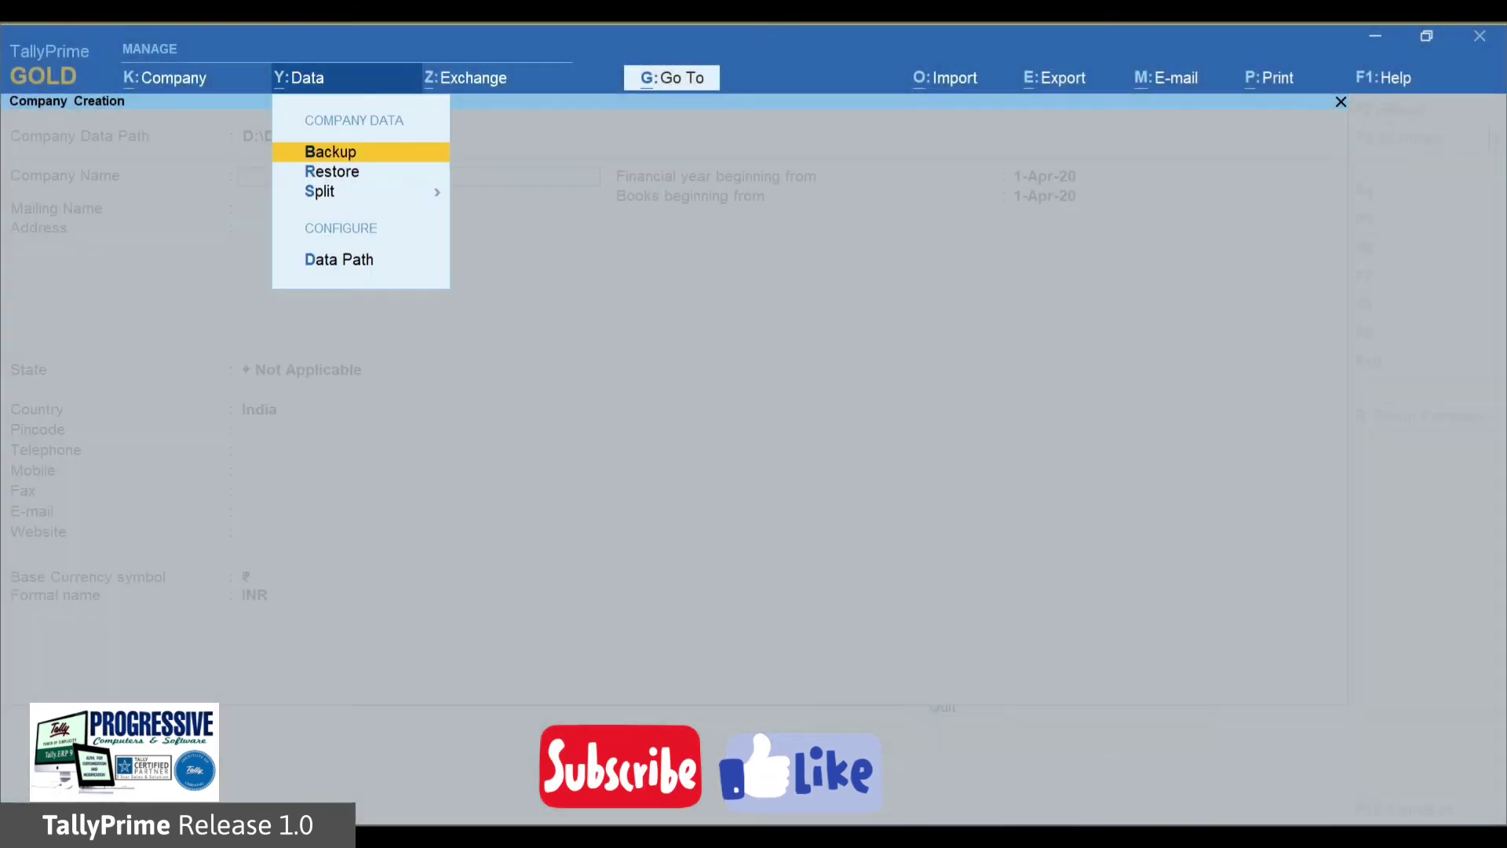
{"action": "key", "text": "Down"}
{"action": "key", "text": "Down"}
{"action": "key", "text": "Down"}
{"action": "key", "text": "Return"}
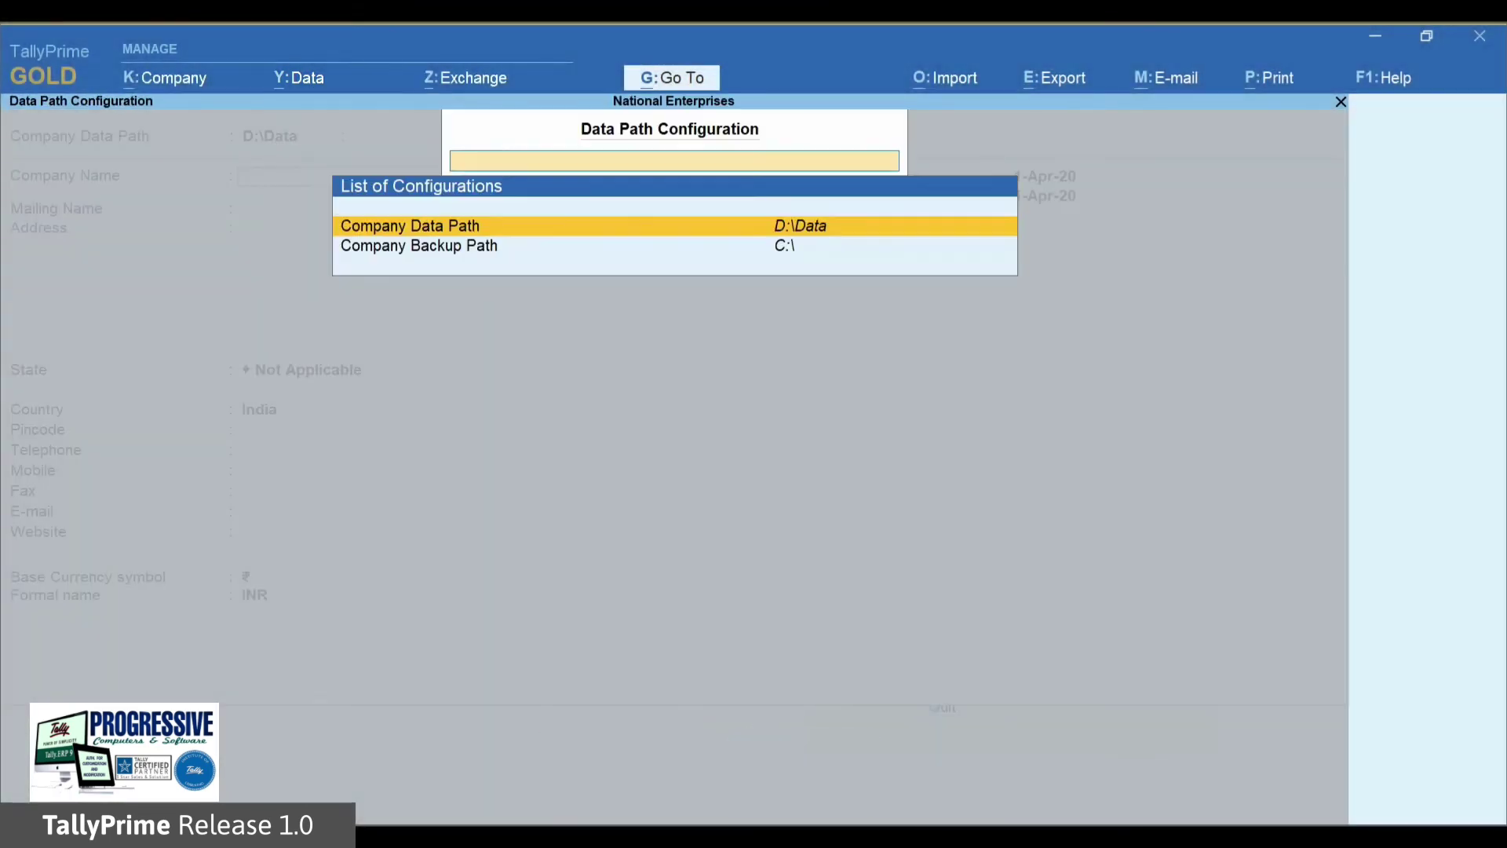
{"action": "key", "text": "Down"}
Set the company backup path to the Backup folder on drive D:\
{"action": "key", "text": "Return"}
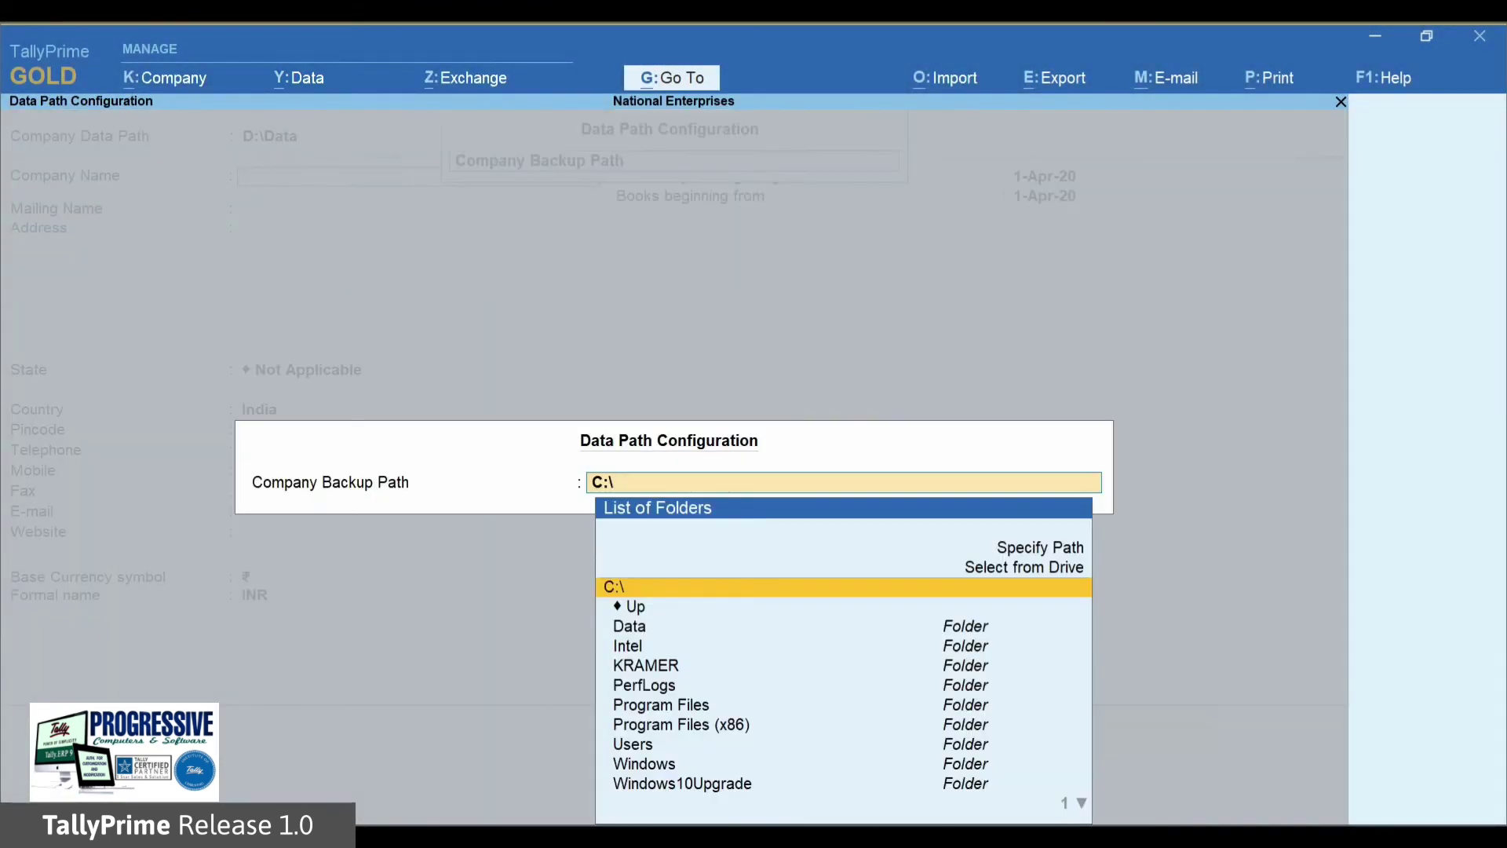
{"action": "key", "text": "Up"}
{"action": "key", "text": "Return"}
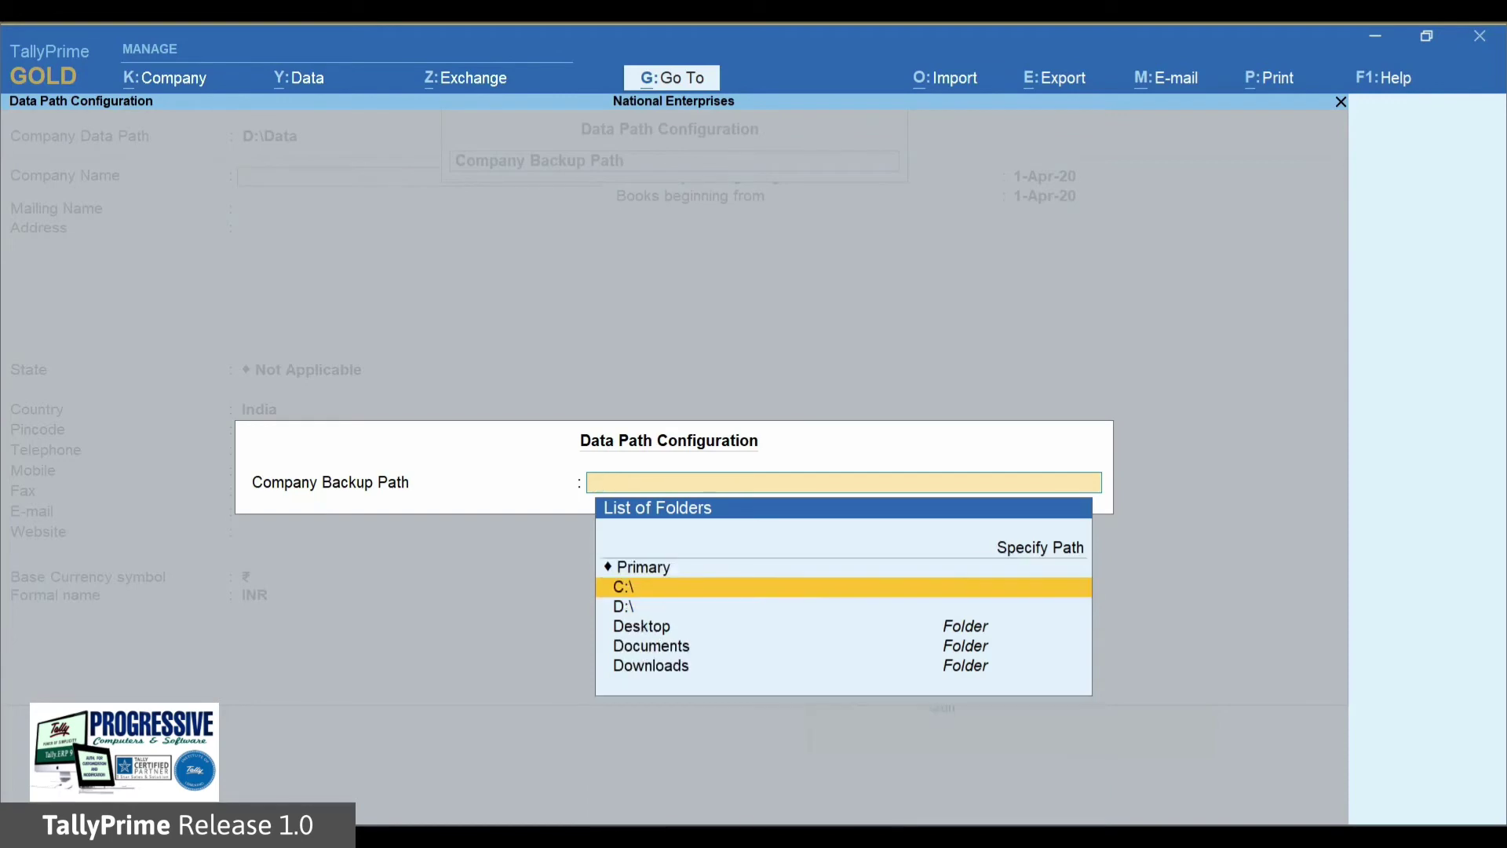
{"action": "key", "text": "Down"}
{"action": "key", "text": "Return"}
{"action": "key", "text": "Down"}
{"action": "key", "text": "Down"}
{"action": "key", "text": "Return"}
{"action": "key", "text": "Return"}
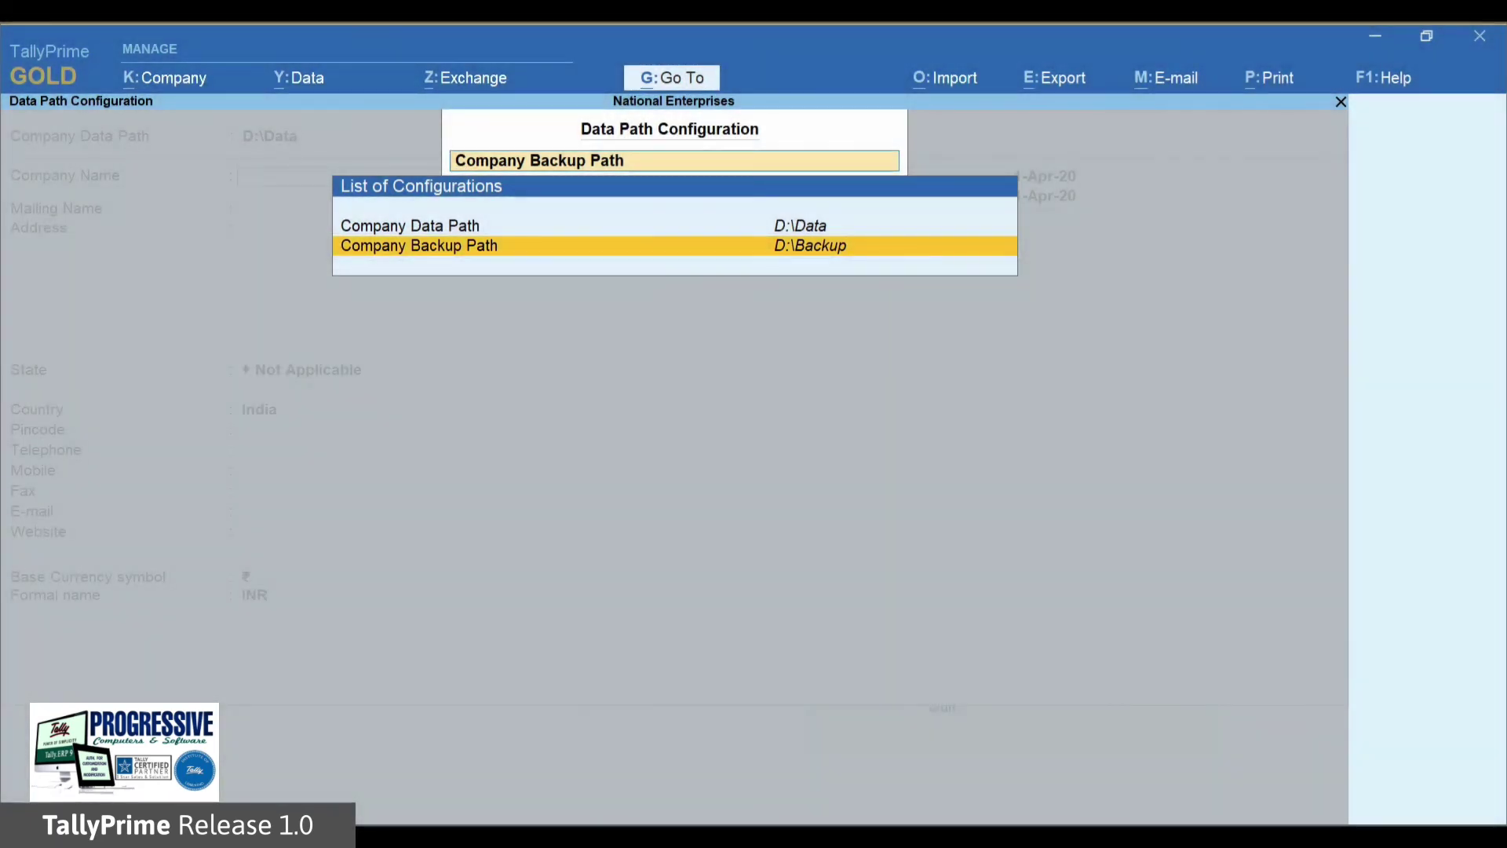
Start a Data > Backup to D:\Backup with National Communications and National Enterprises selected
{"action": "key", "text": "Escape"}
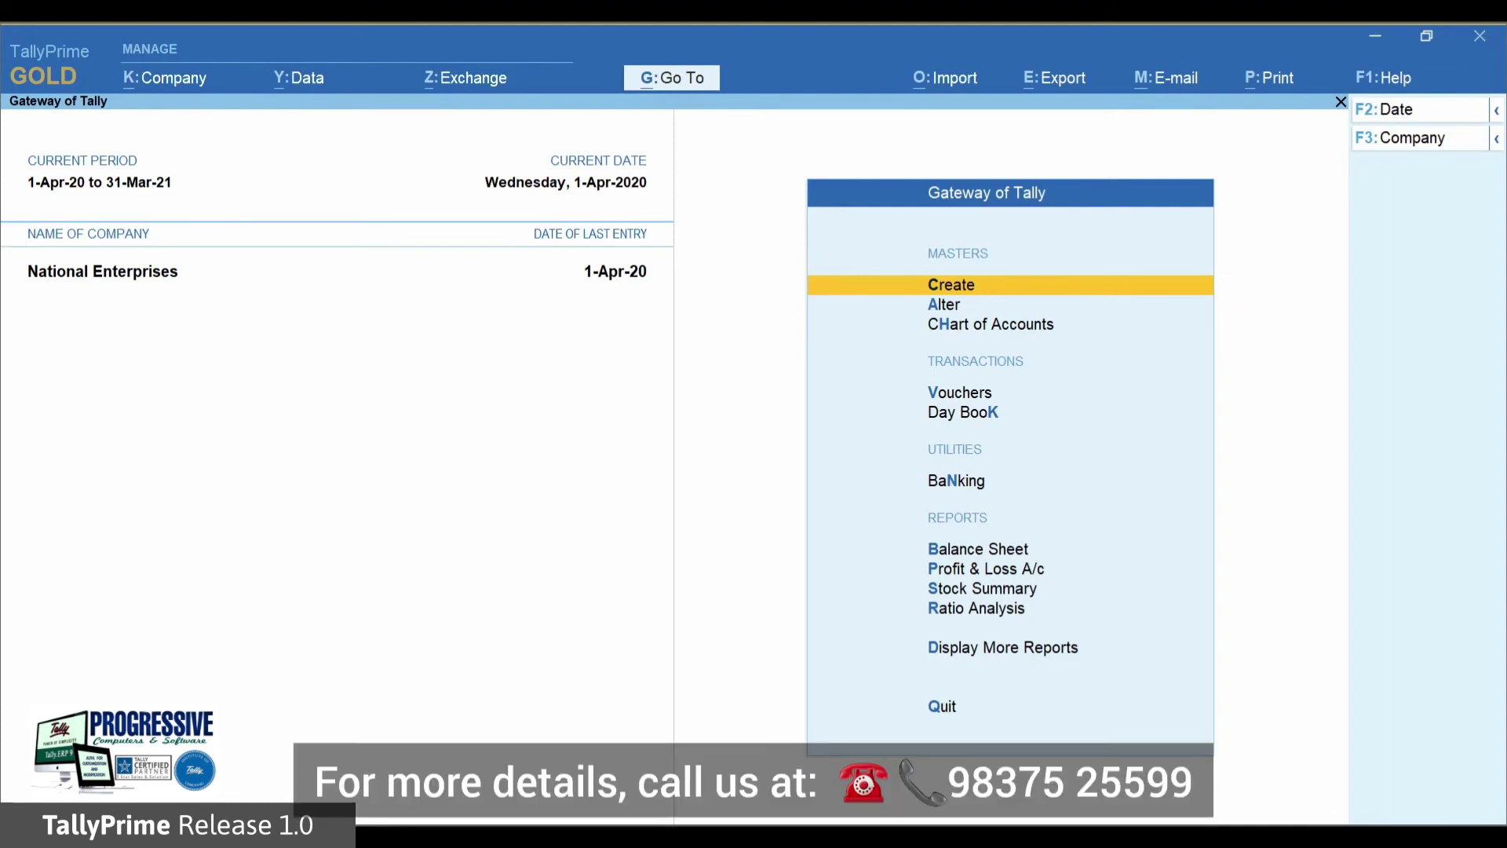
{"action": "key", "text": "alt+y"}
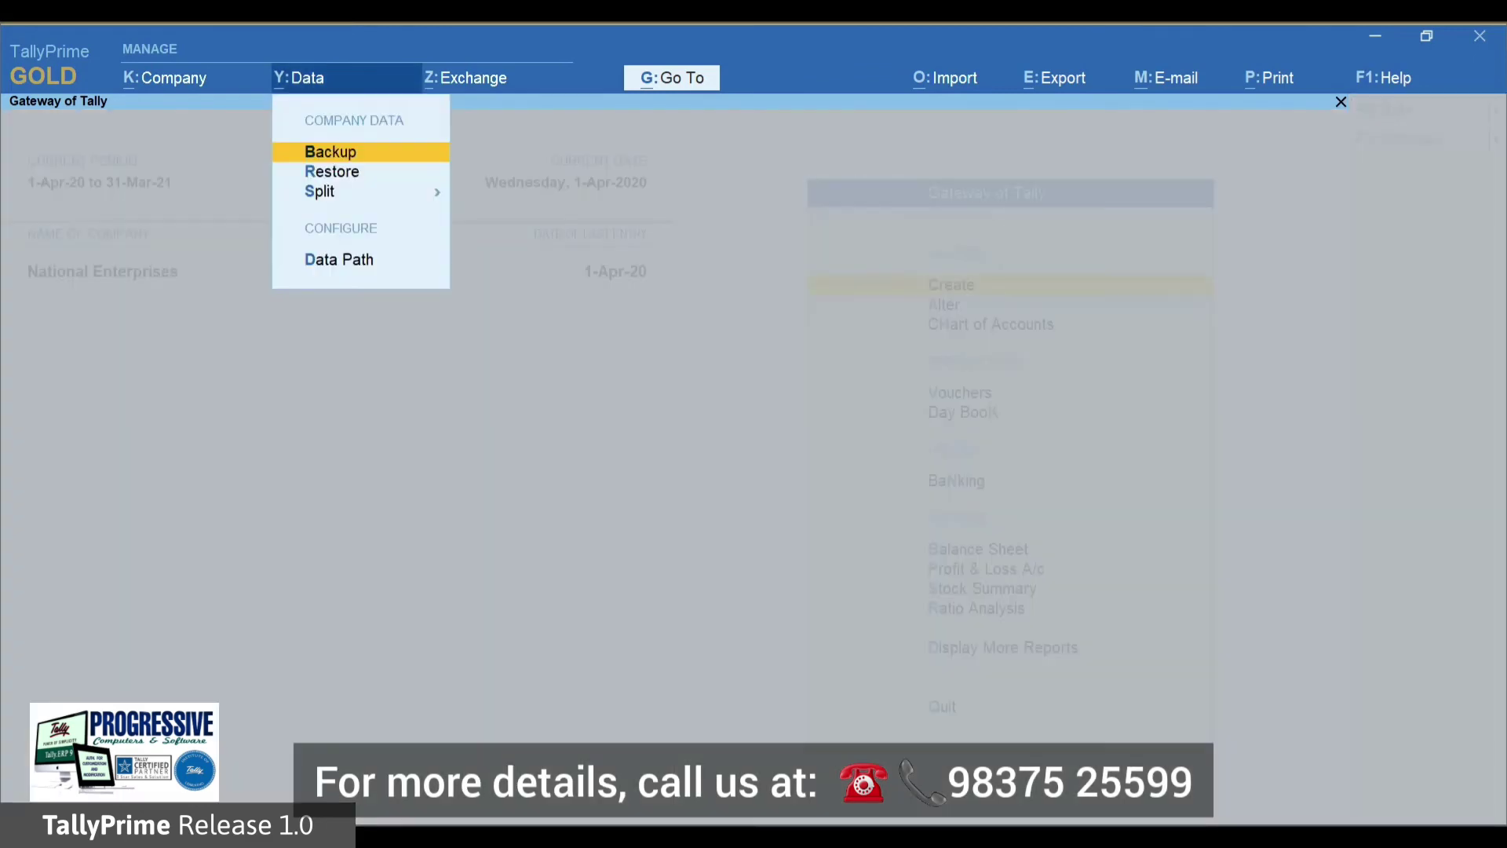
{"action": "key", "text": "Return"}
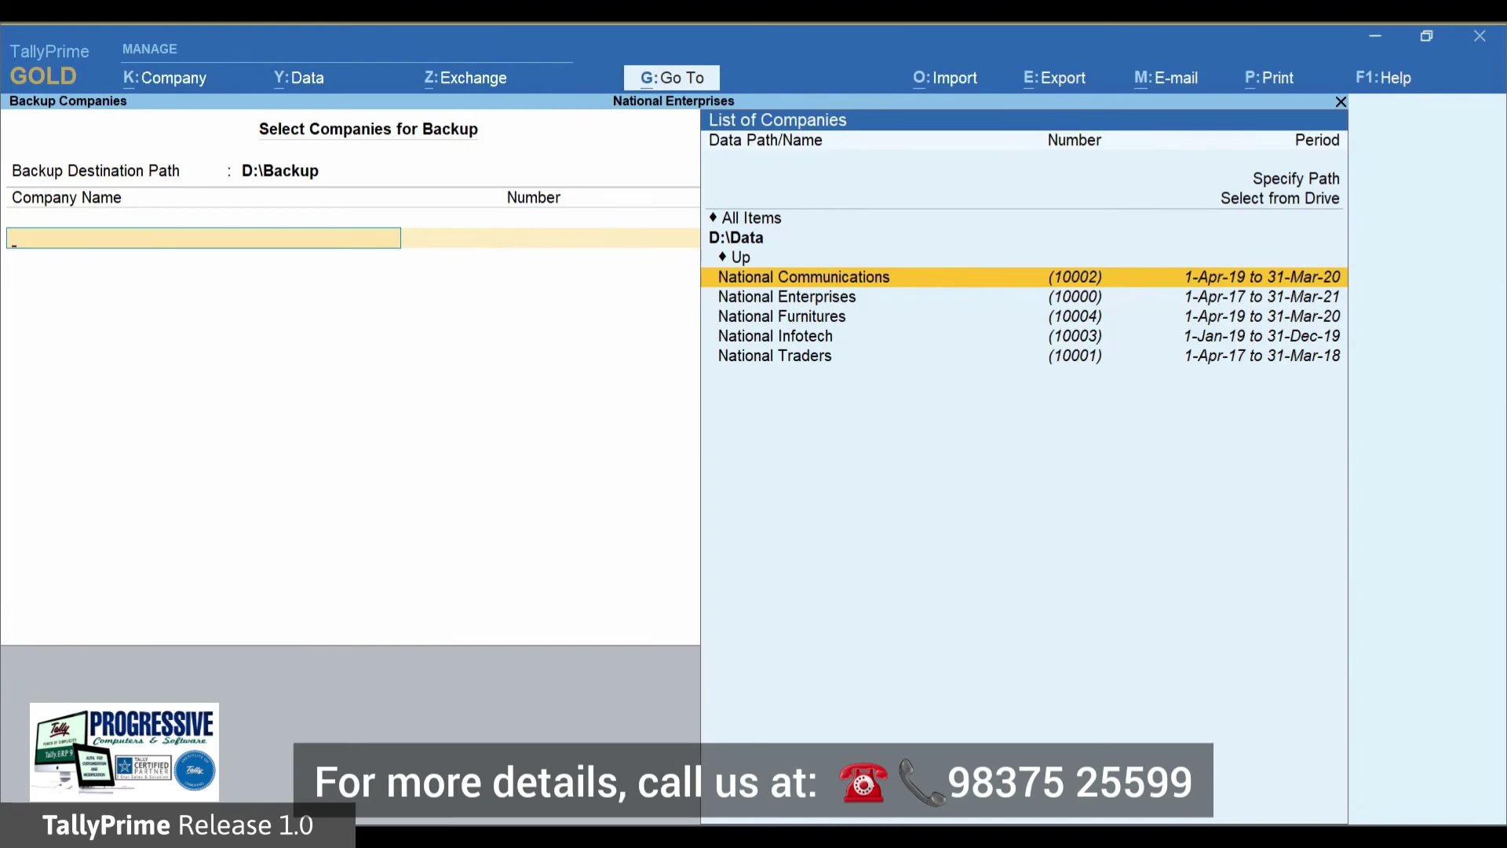
{"action": "key", "text": "Return"}
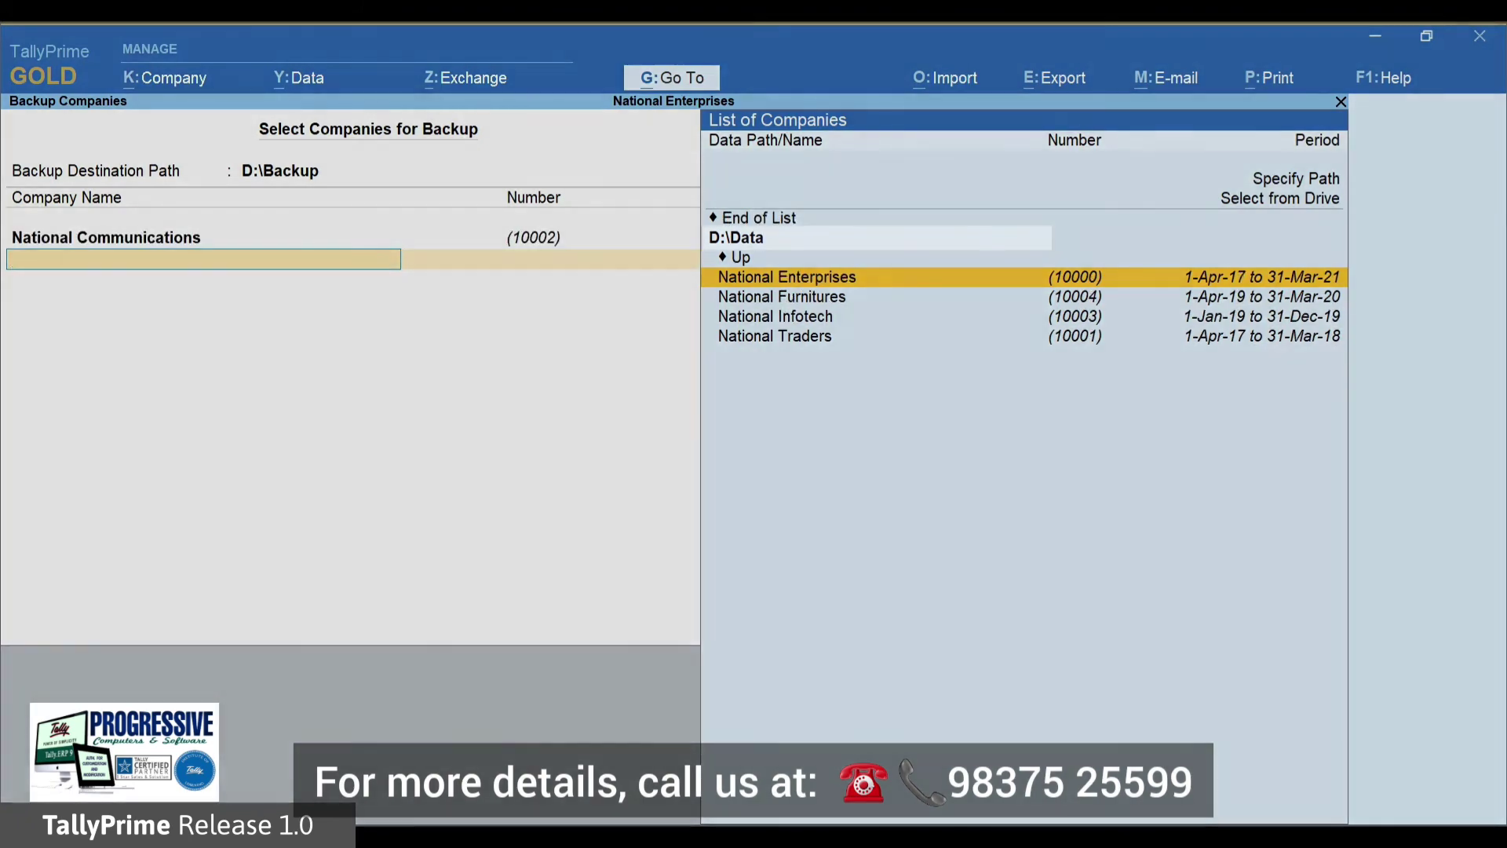
{"action": "key", "text": "Return"}
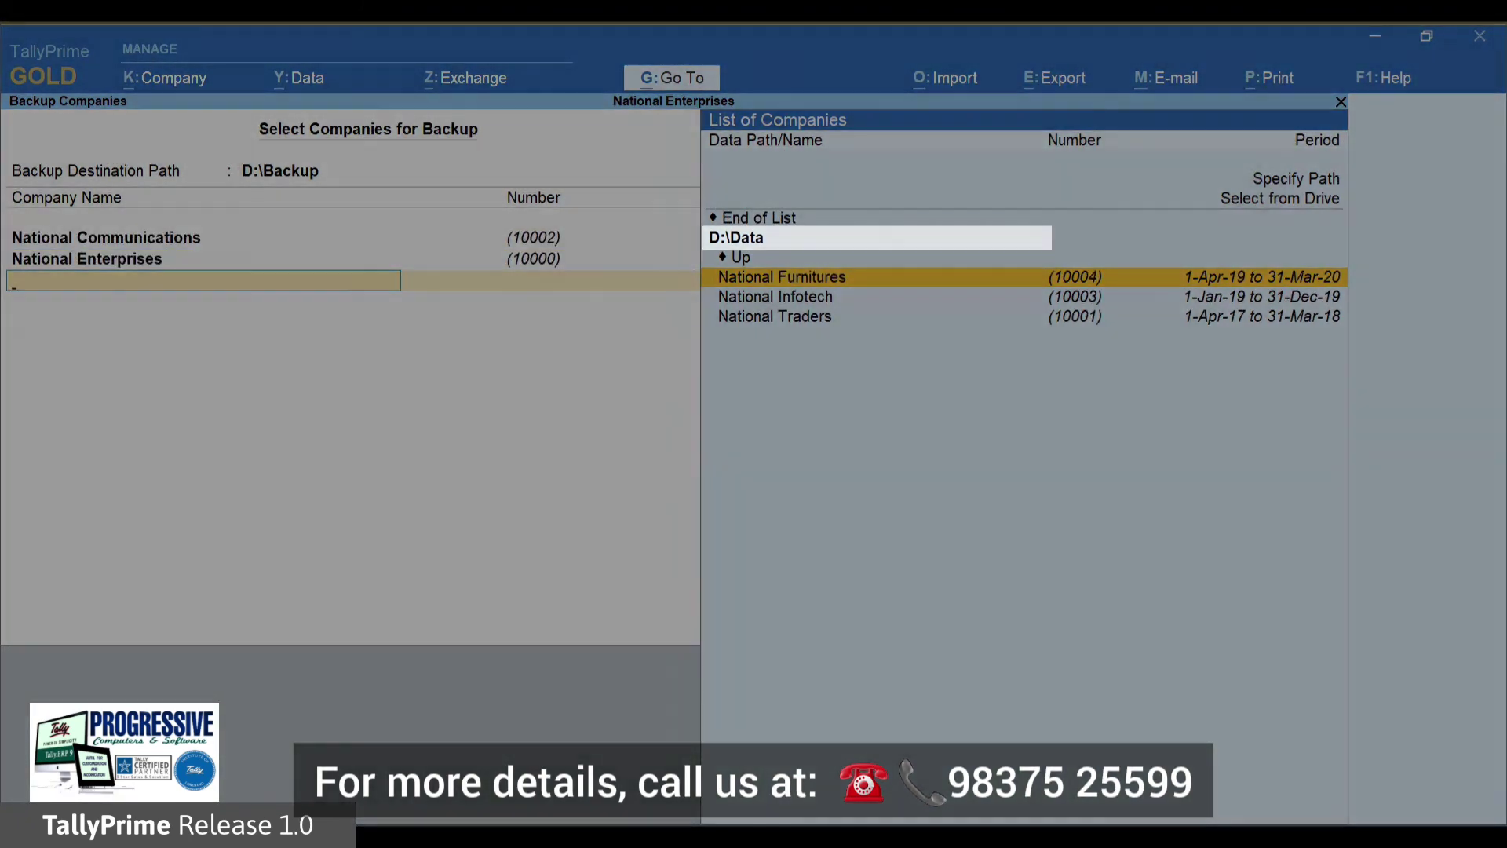